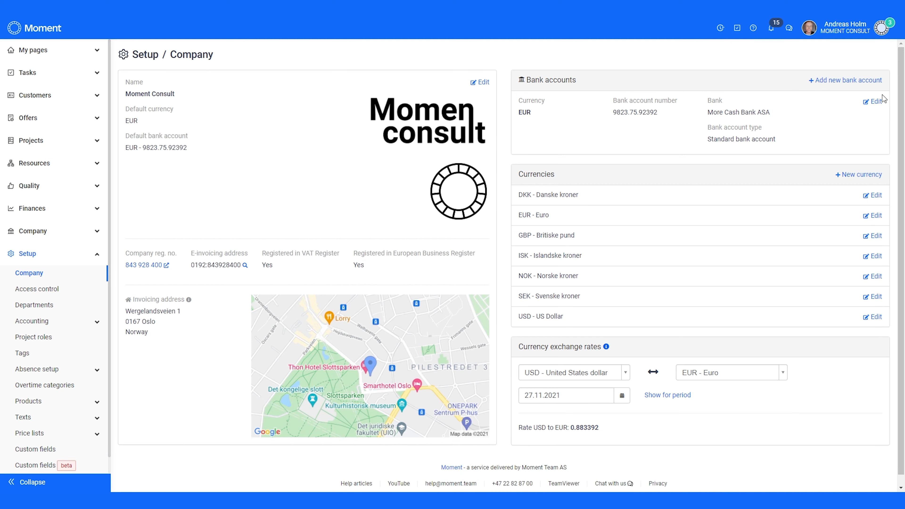
Step: Open the company's EUR bank account for editing
{"action": "left_click", "coordinate": [873, 102]}
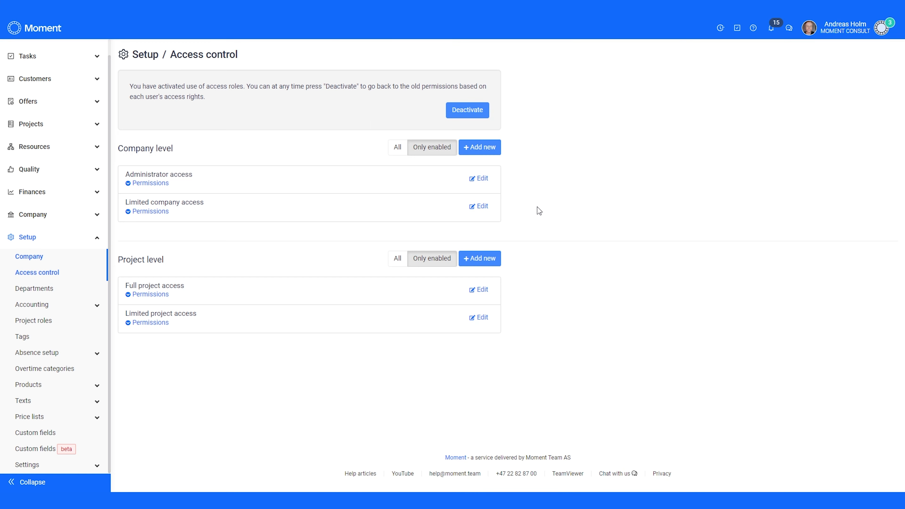
Step: Review the permissions granted by the Administrator access and Full project access roles
{"action": "left_click", "coordinate": [152, 185]}
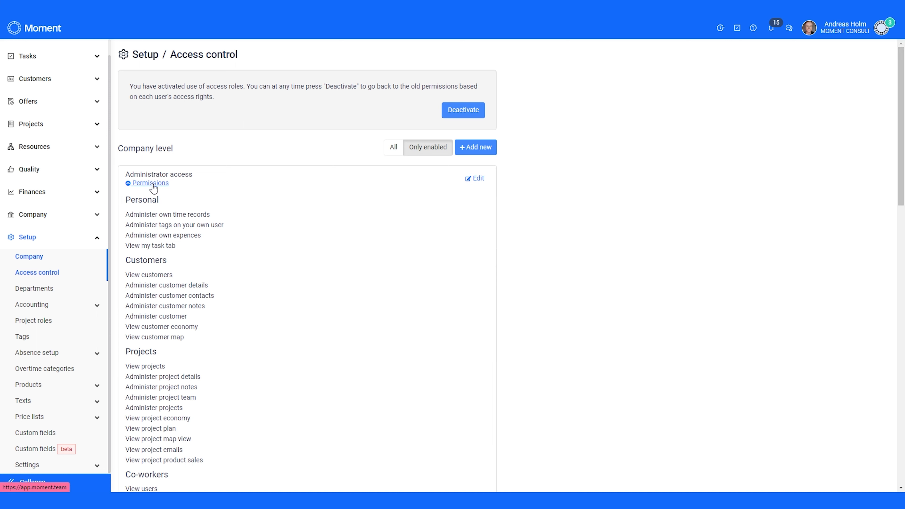
{"action": "left_click", "coordinate": [152, 184]}
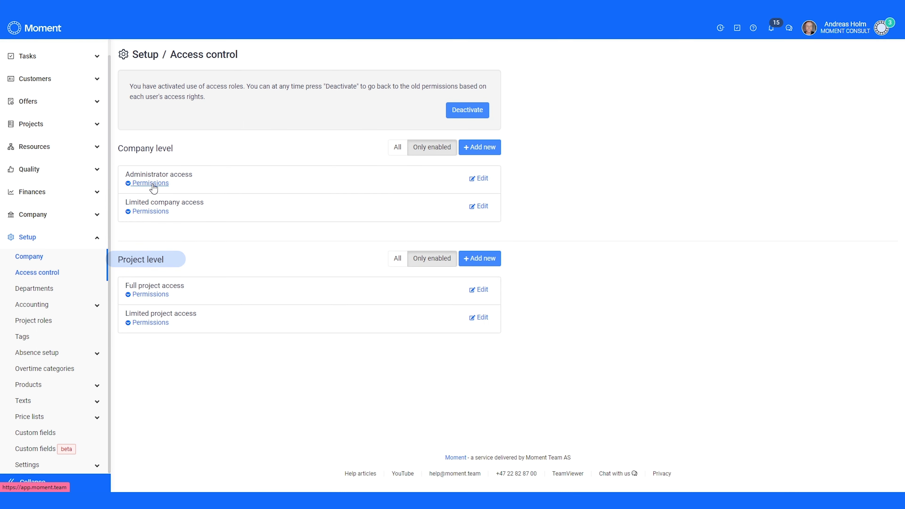
{"action": "left_click", "coordinate": [148, 295]}
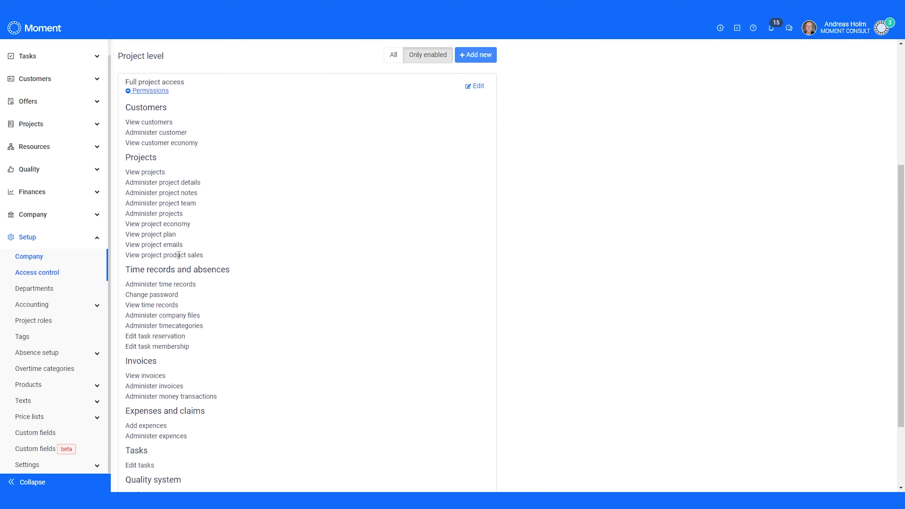
{"action": "left_click", "coordinate": [144, 92]}
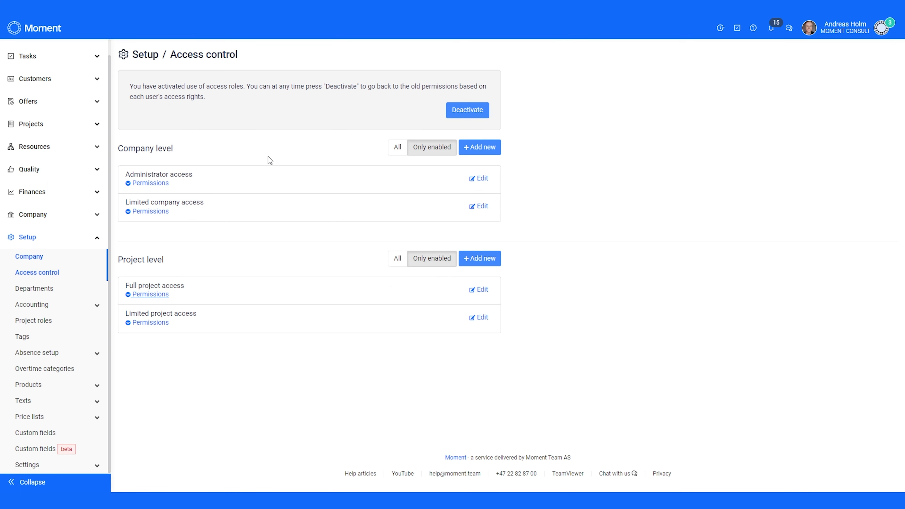
Step: Open a new company-level access role and look through the permissions that can be assigned
{"action": "left_click", "coordinate": [484, 150]}
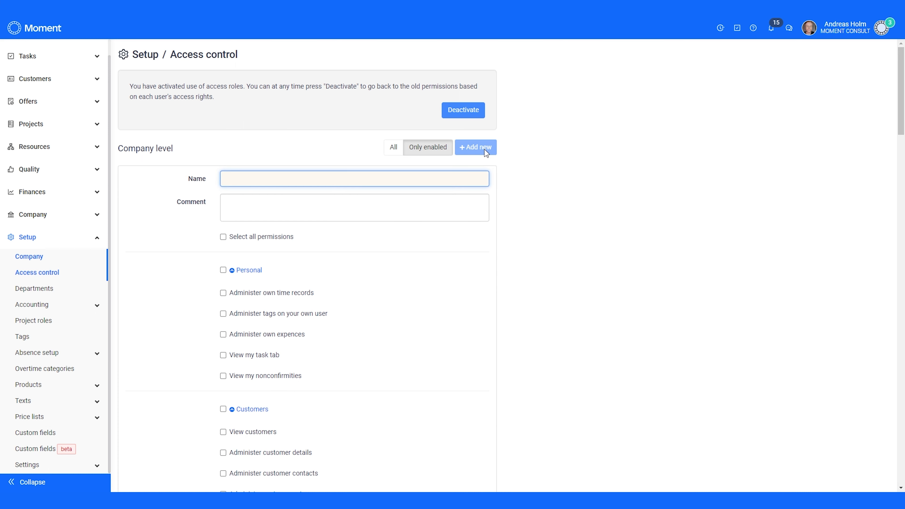
{"action": "middle_click", "coordinate": [515, 173]}
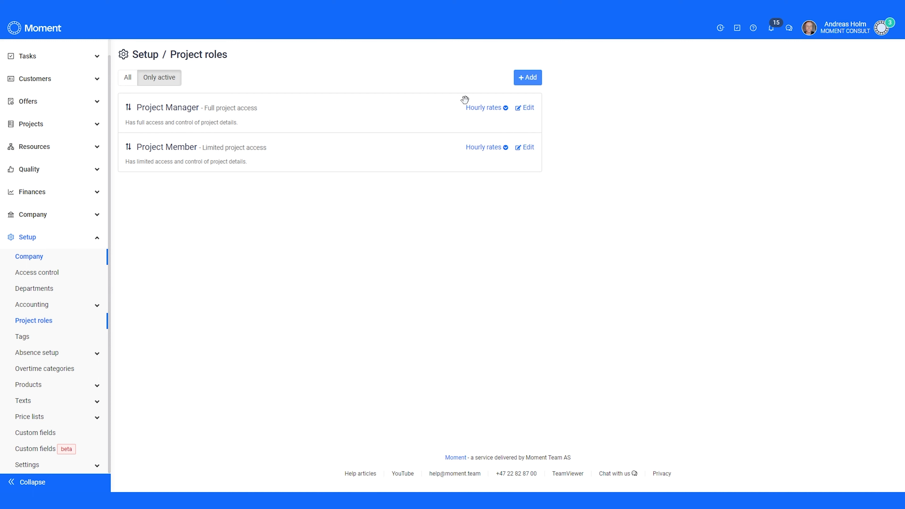
Step: Show the hourly rates of the Project Manager role
{"action": "left_click", "coordinate": [479, 109]}
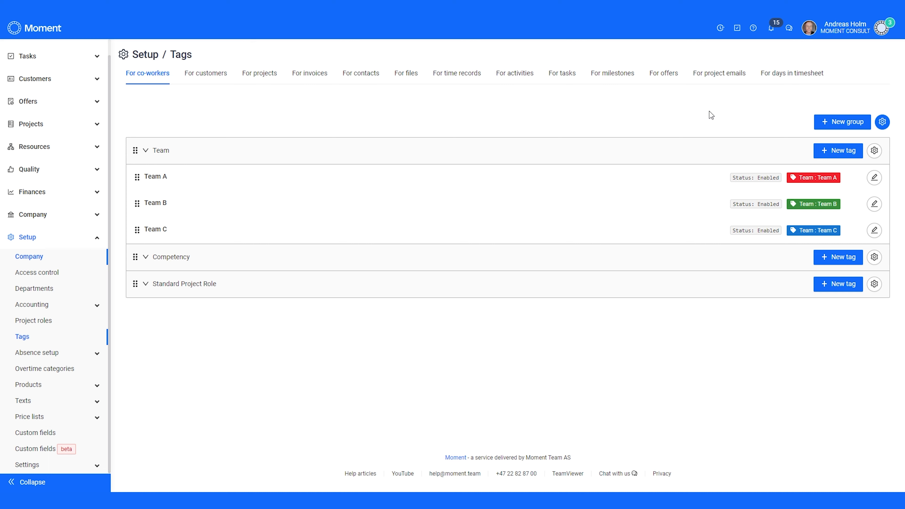
Step: Create a co-worker tag group named "Special tag group" with no requirements and an empty description
{"action": "left_click", "coordinate": [842, 121]}
{"action": "type", "text": "S"}
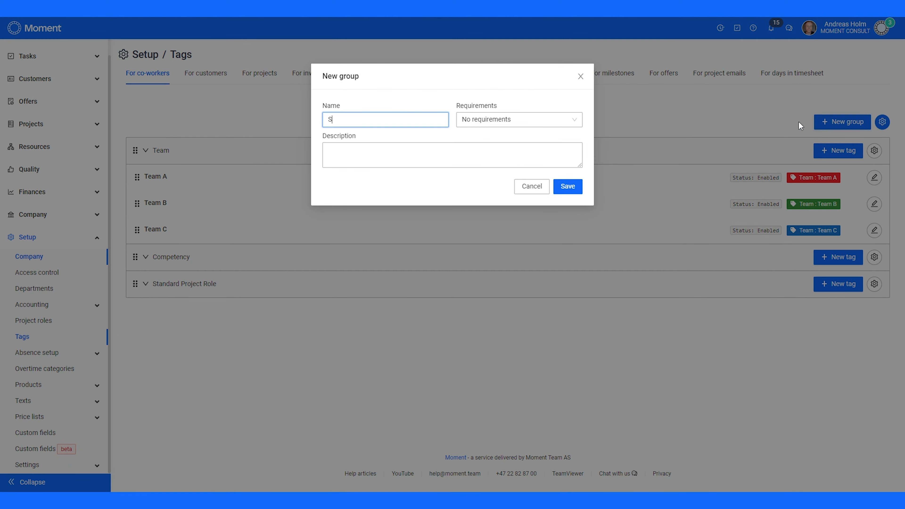
{"action": "type", "text": "pecial tag group"}
{"action": "left_click", "coordinate": [538, 148]}
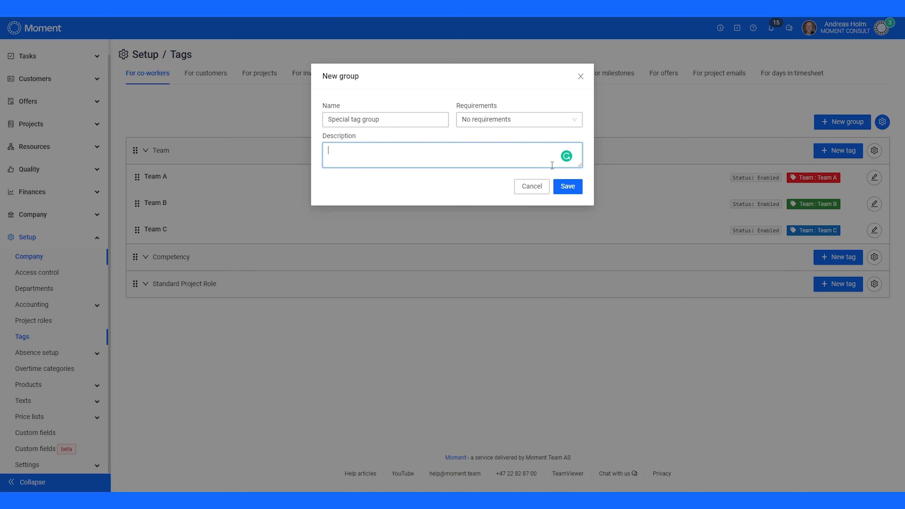
{"action": "left_click", "coordinate": [568, 188]}
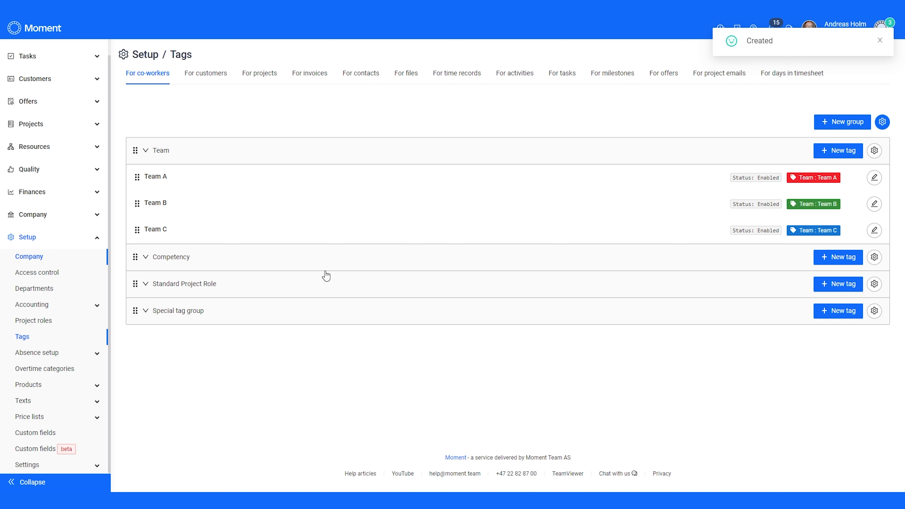
Step: Start a new tag named "Special tag" in the Special tag group and look at its colour and icon choices
{"action": "left_click", "coordinate": [174, 310]}
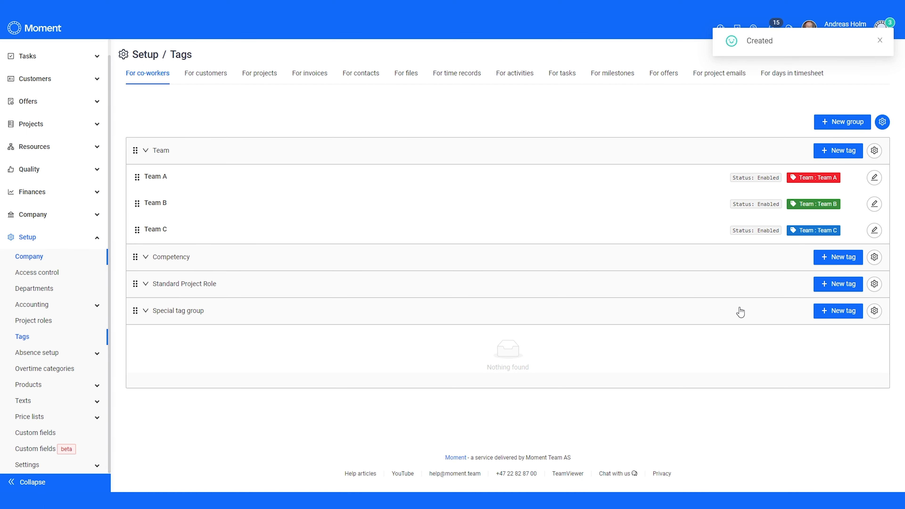
{"action": "left_click", "coordinate": [837, 311]}
{"action": "type", "text": "Special tag"}
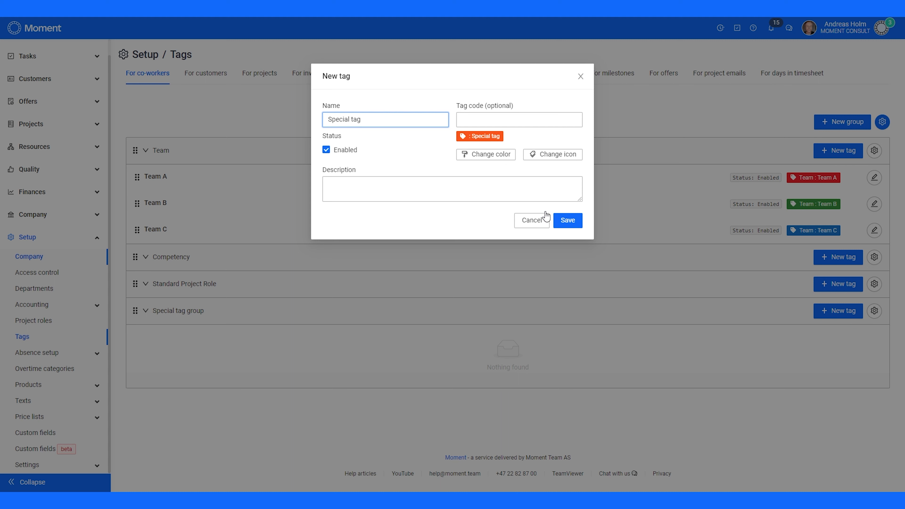
{"action": "left_click", "coordinate": [484, 160]}
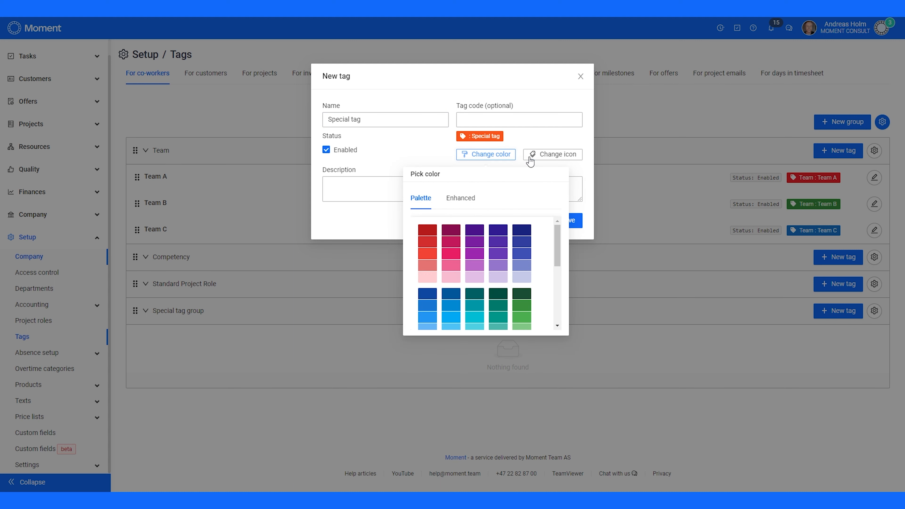
{"action": "left_click", "coordinate": [548, 157]}
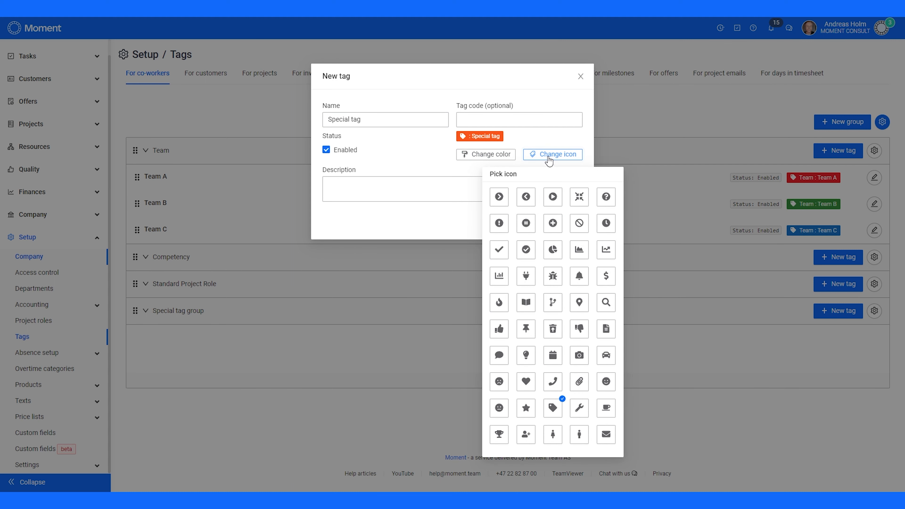
{"action": "left_click", "coordinate": [548, 160]}
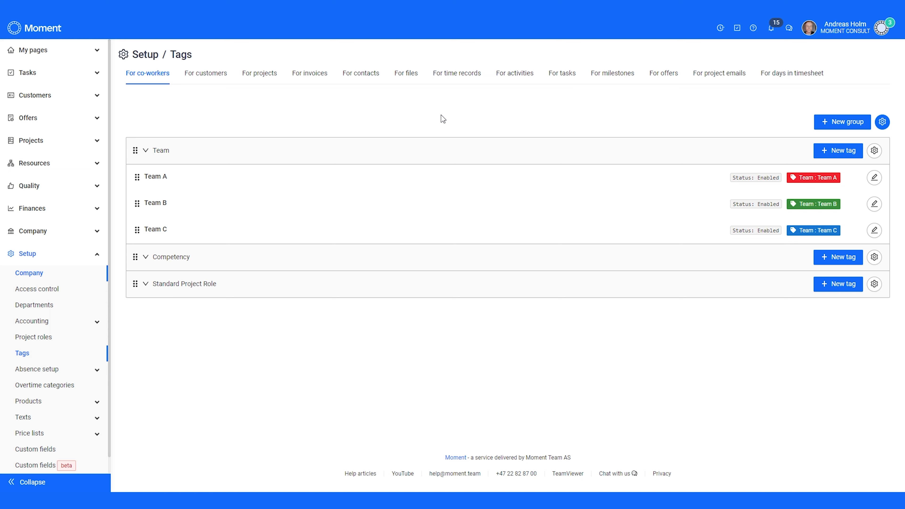
Step: Show the tags set up for customers
{"action": "left_click", "coordinate": [205, 73]}
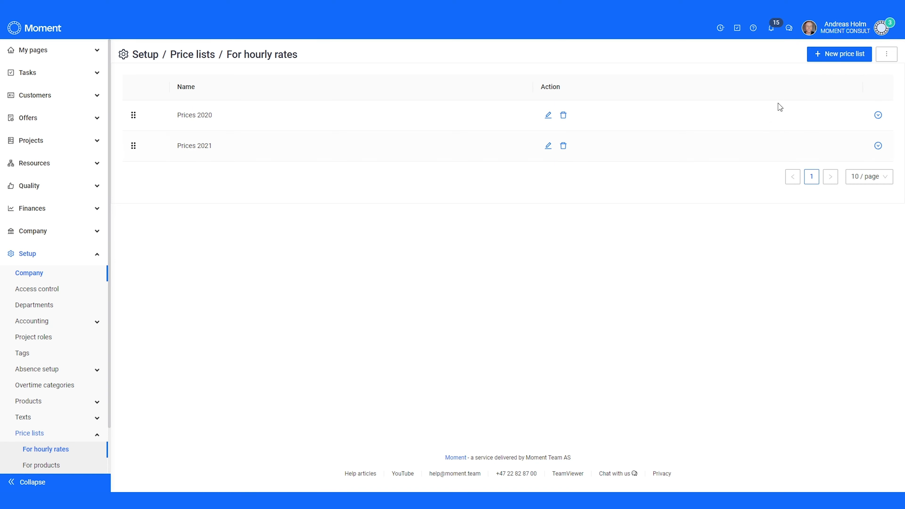
Step: Create a new hourly rate price list named "Prices 2022"
{"action": "left_click", "coordinate": [829, 54]}
{"action": "type", "text": "Prices 2022"}
{"action": "key", "text": "Return"}
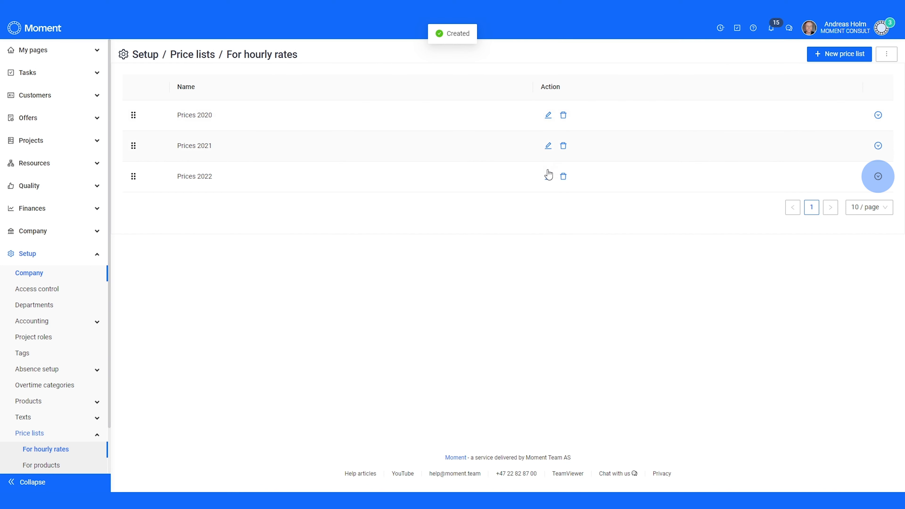
Step: Add an hourly rate of 20 EUR to Prices 2022 for a co-worker with the Project Member role, leaving the period empty
{"action": "left_click", "coordinate": [877, 177]}
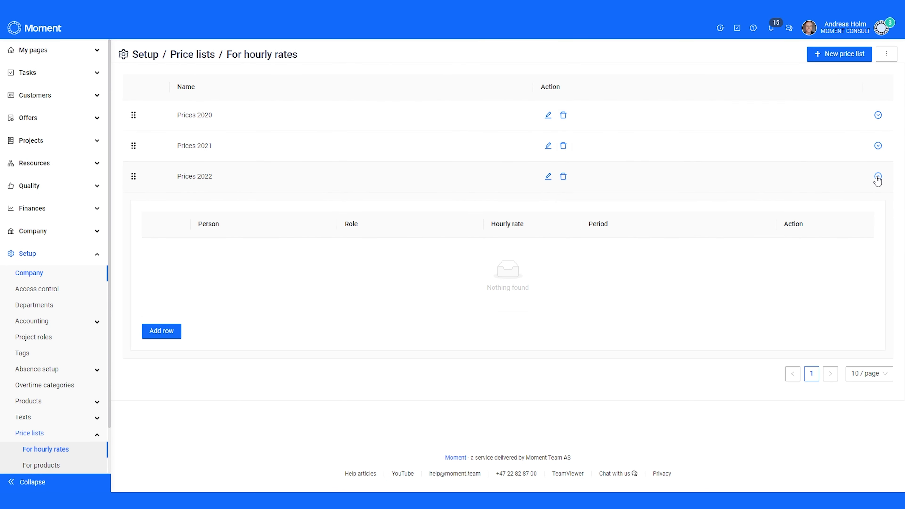
{"action": "left_click", "coordinate": [165, 335]}
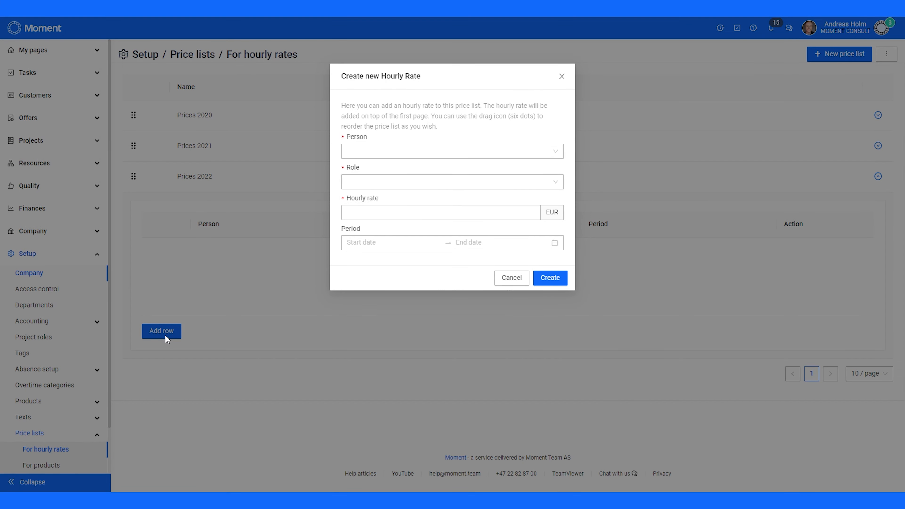
{"action": "left_click", "coordinate": [389, 150]}
{"action": "left_click", "coordinate": [387, 202]}
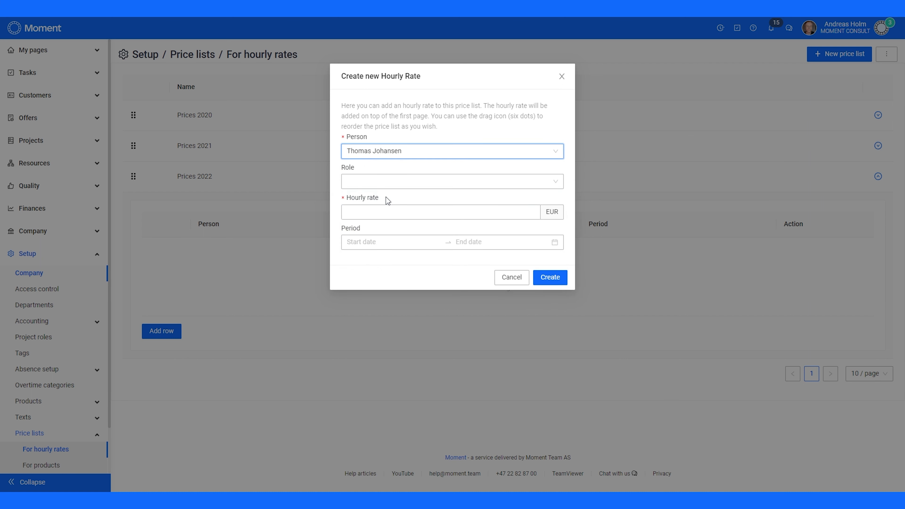
{"action": "left_click", "coordinate": [390, 180]}
{"action": "left_click", "coordinate": [390, 200]}
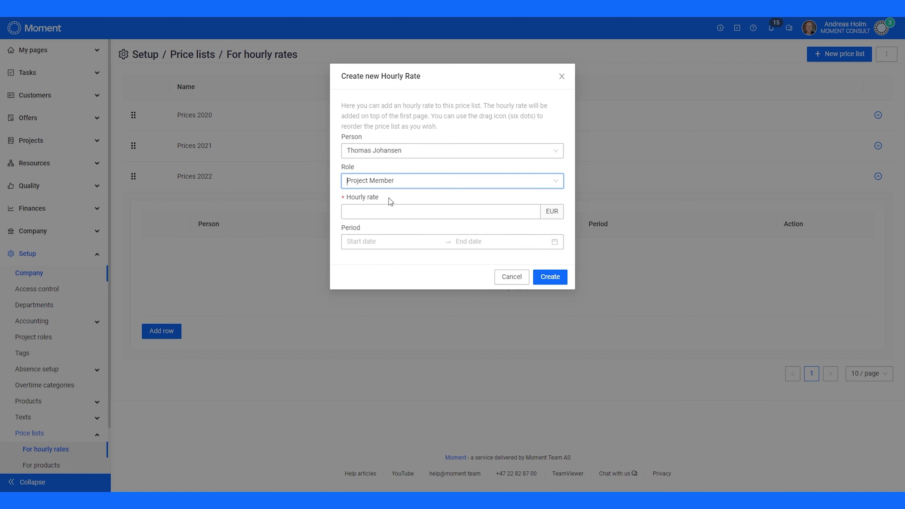
{"action": "left_click", "coordinate": [385, 210]}
{"action": "type", "text": "20"}
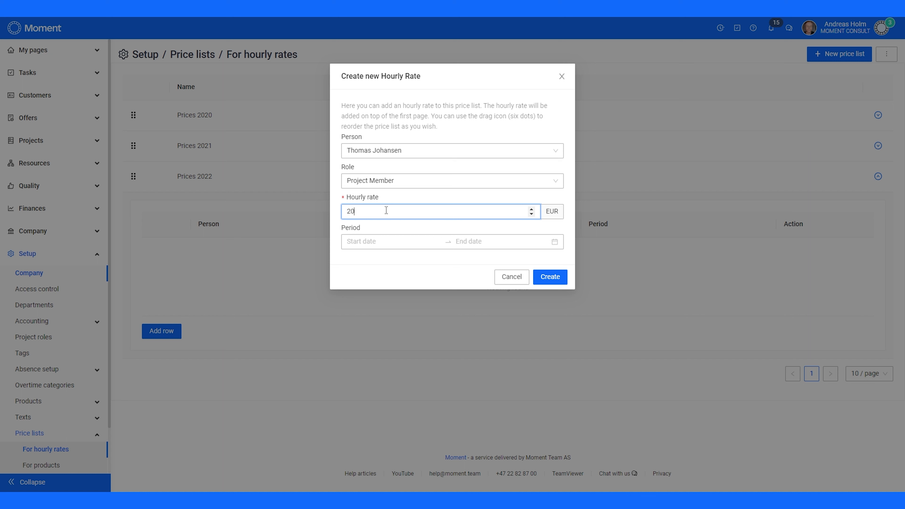
{"action": "left_click", "coordinate": [389, 239]}
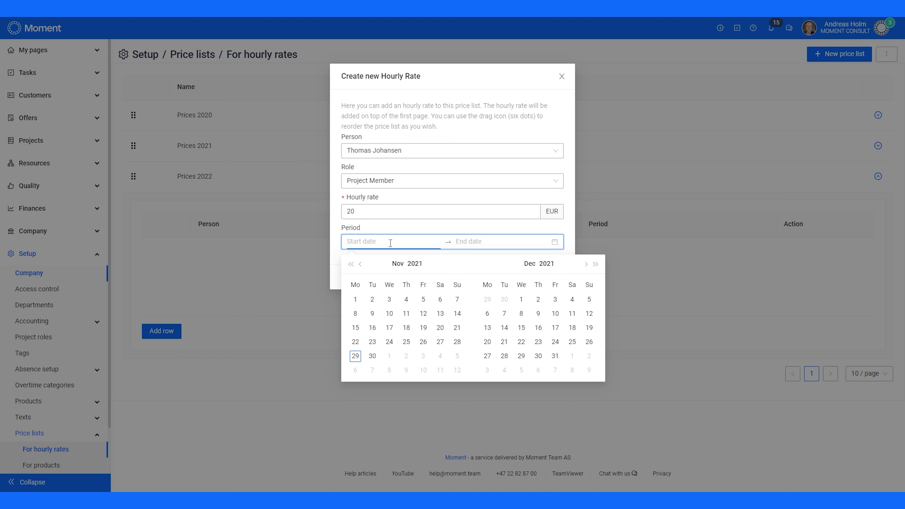
{"action": "left_click", "coordinate": [393, 225]}
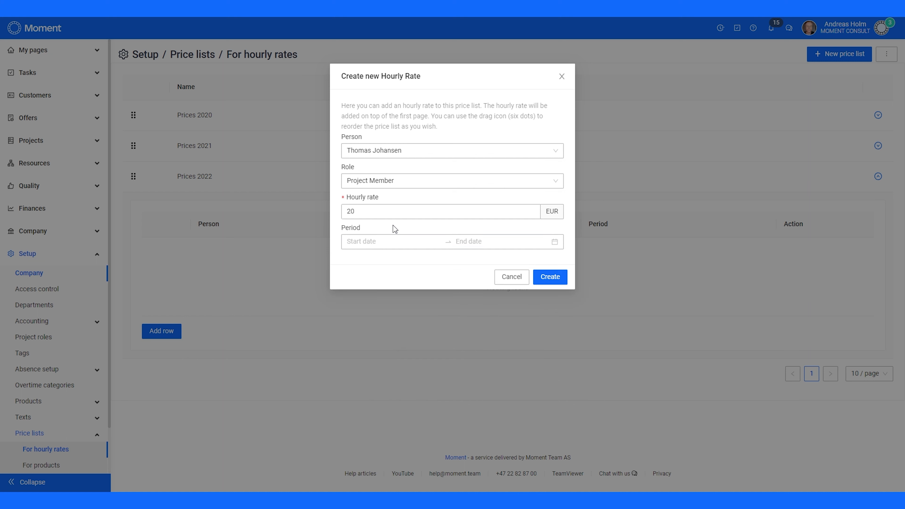
{"action": "left_click", "coordinate": [551, 278]}
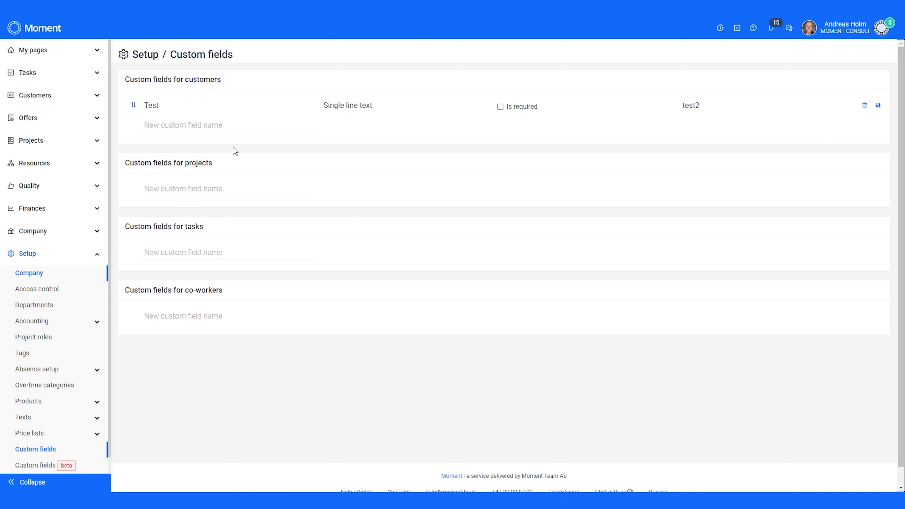
Step: Add a single line text custom field for projects named "Extra project information"
{"action": "left_click", "coordinate": [227, 188]}
{"action": "type", "text": "Extra project information"}
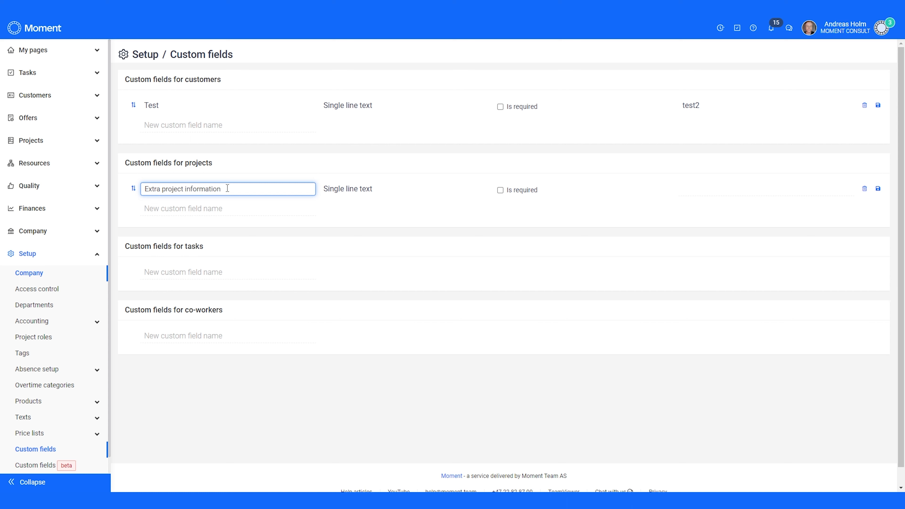
{"action": "left_click", "coordinate": [333, 174]}
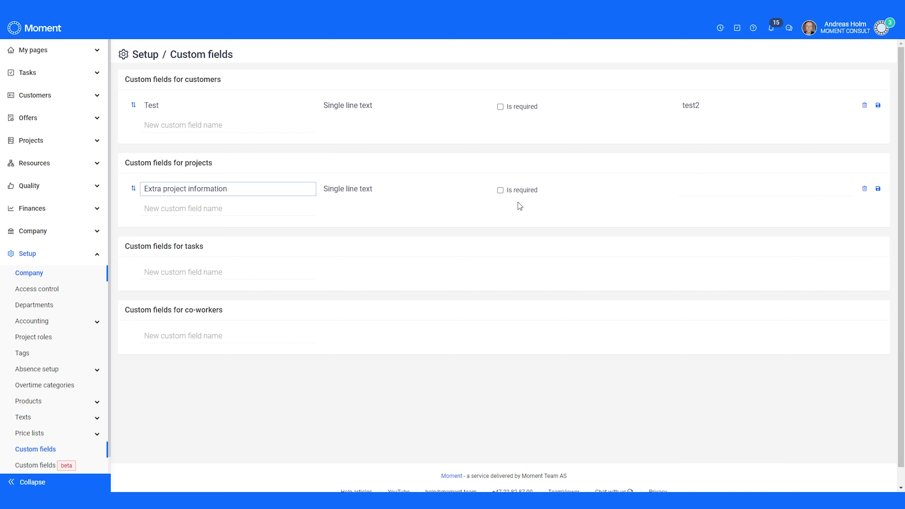
{"action": "left_click", "coordinate": [694, 191]}
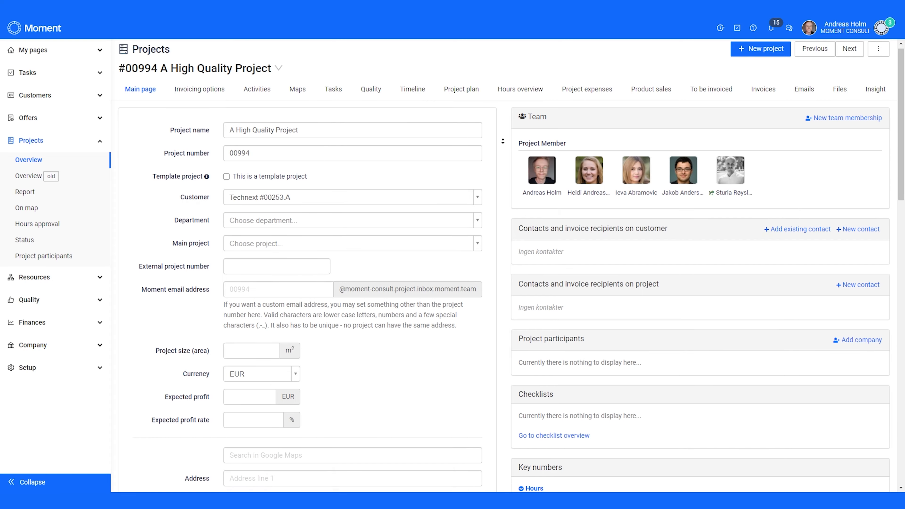
Step: Look through the detail fields on the main page of A High Quality Project
{"action": "scroll", "coordinate": [498, 177], "scroll_direction": "down", "scroll_amount": 2}
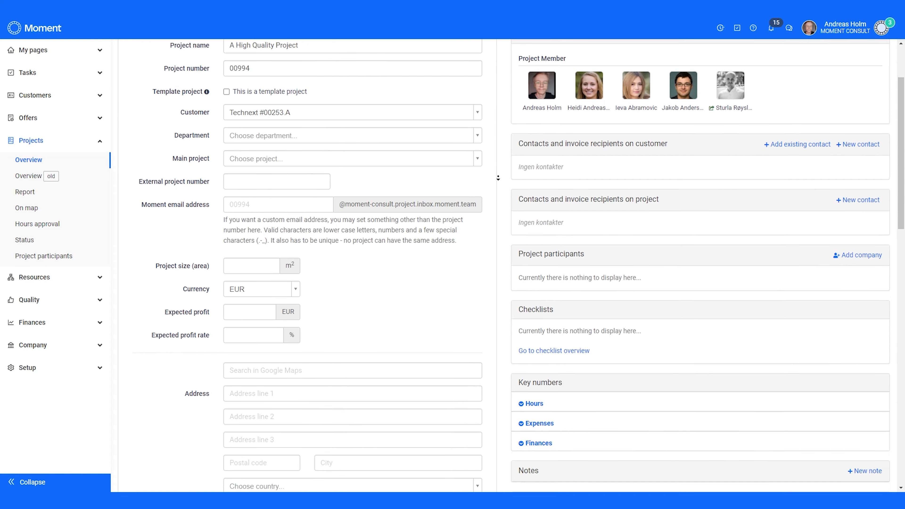
{"action": "scroll", "coordinate": [497, 177], "scroll_direction": "down", "scroll_amount": 15}
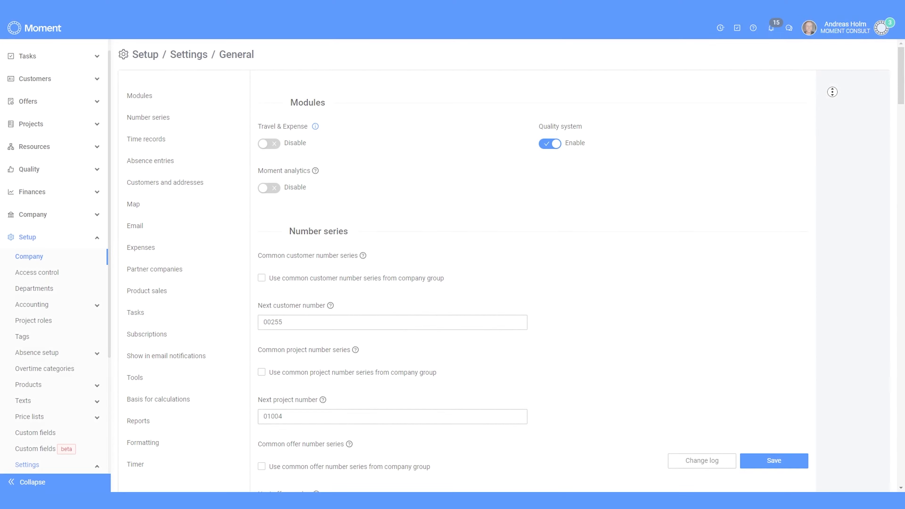
Step: Look through all sections of the company's general settings, from Modules and Number series to Reports, Formatting and Timer
{"action": "scroll", "coordinate": [832, 101], "scroll_direction": "down", "scroll_amount": 2}
{"action": "scroll", "coordinate": [831, 101], "scroll_direction": "down", "scroll_amount": 5}
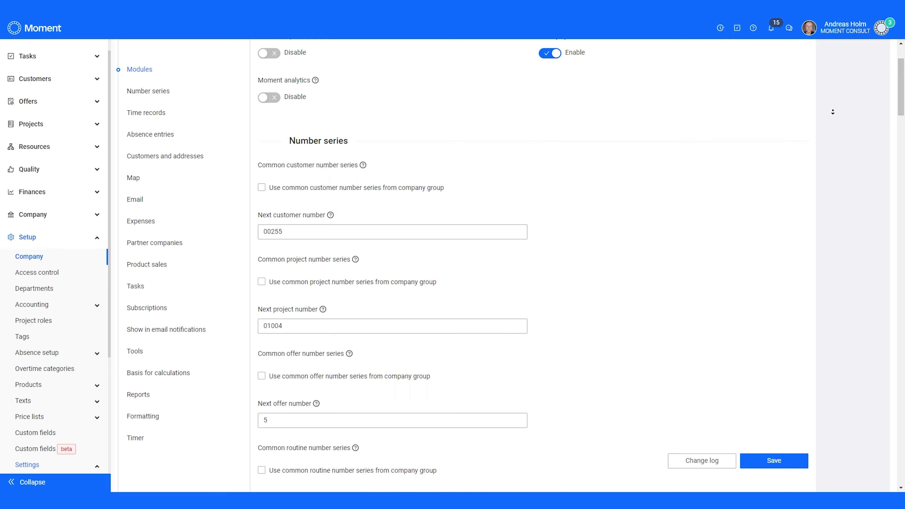
{"action": "scroll", "coordinate": [832, 113], "scroll_direction": "down", "scroll_amount": 8}
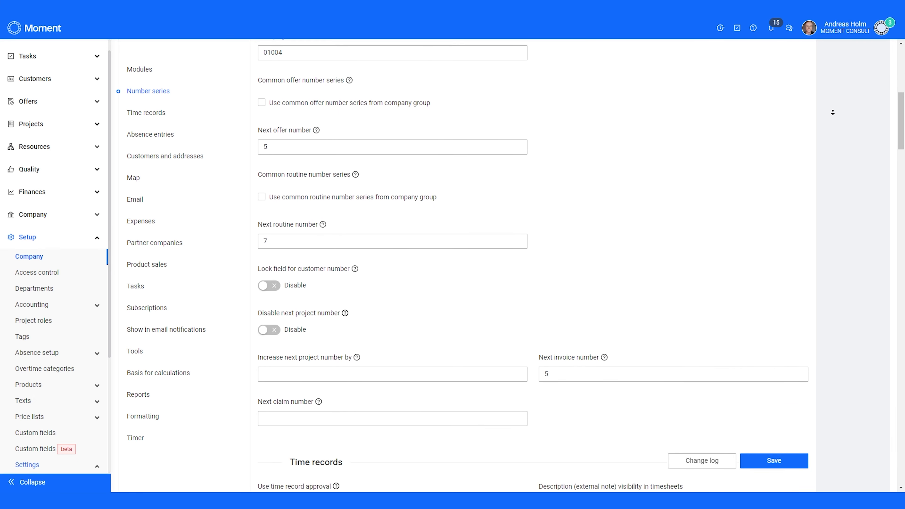
{"action": "scroll", "coordinate": [832, 112], "scroll_direction": "down", "scroll_amount": 8}
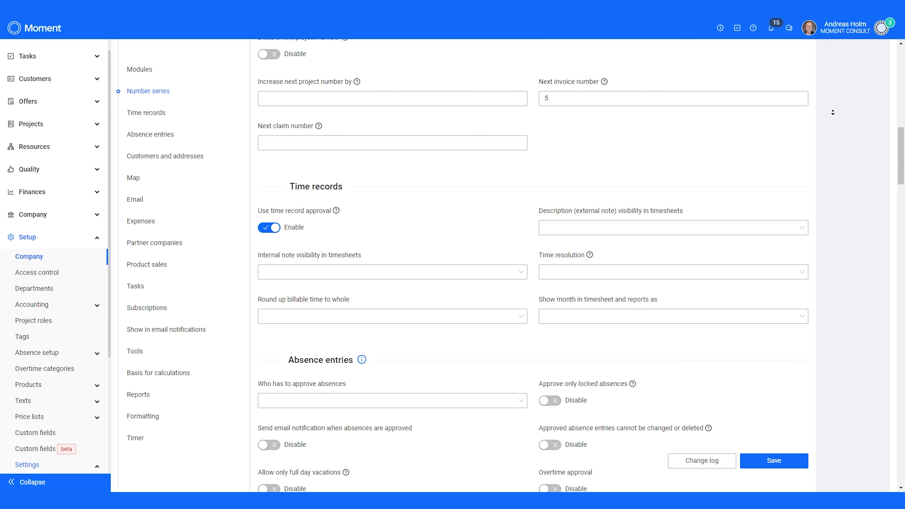
{"action": "scroll", "coordinate": [832, 112], "scroll_direction": "down", "scroll_amount": 8}
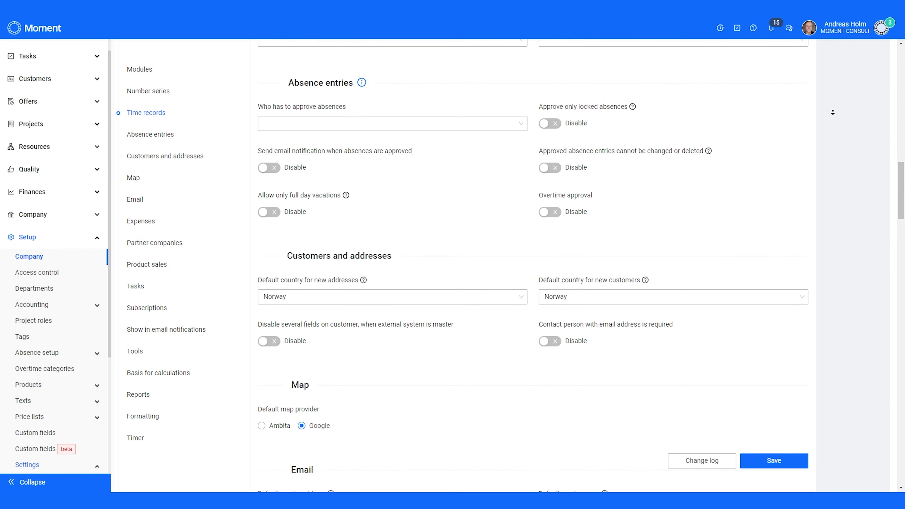
{"action": "scroll", "coordinate": [832, 112], "scroll_direction": "down", "scroll_amount": 8}
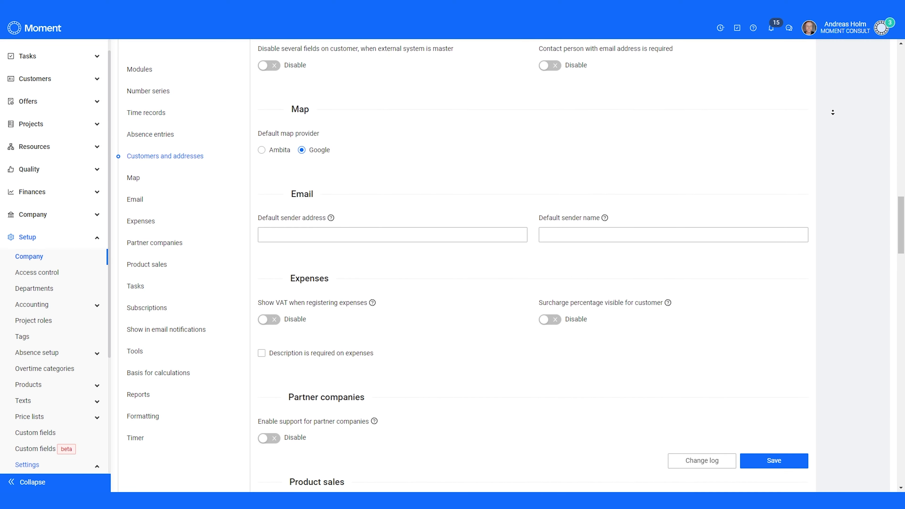
{"action": "scroll", "coordinate": [833, 112], "scroll_direction": "down", "scroll_amount": 8}
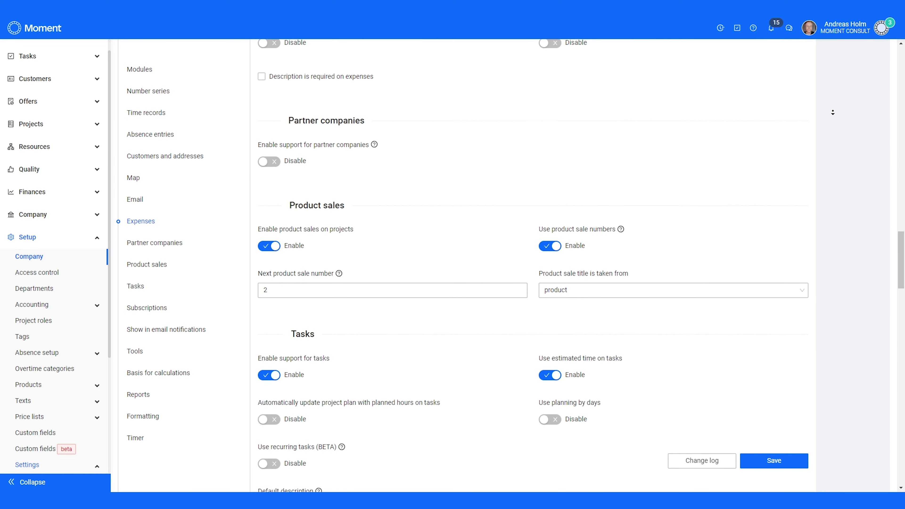
{"action": "scroll", "coordinate": [832, 112], "scroll_direction": "down", "scroll_amount": 8}
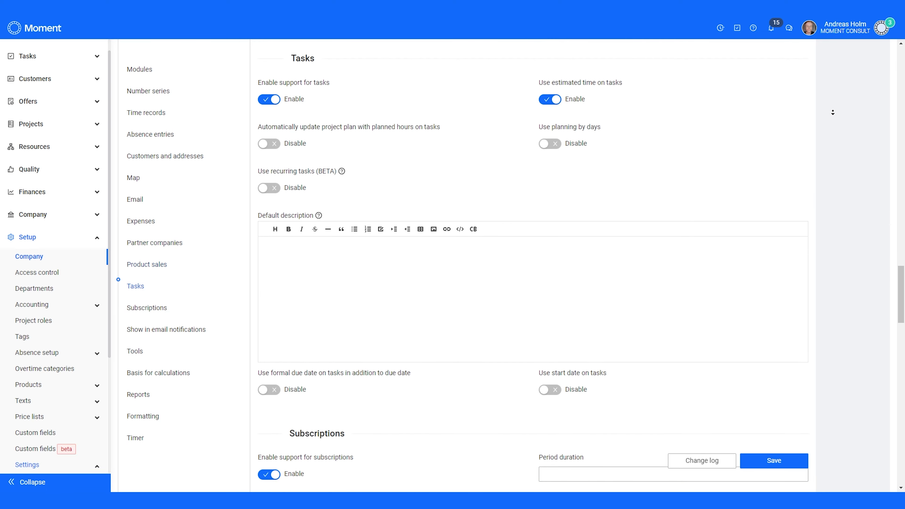
{"action": "scroll", "coordinate": [832, 112], "scroll_direction": "down", "scroll_amount": 8}
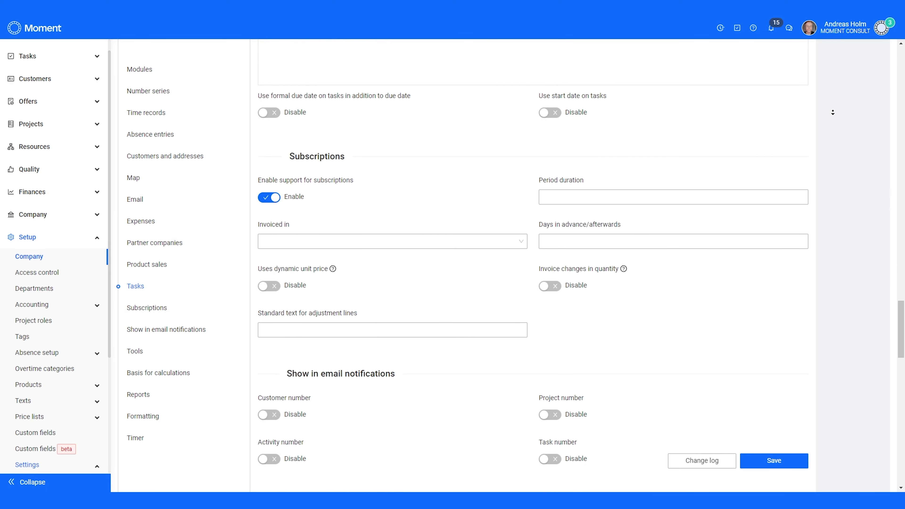
{"action": "scroll", "coordinate": [833, 113], "scroll_direction": "down", "scroll_amount": 8}
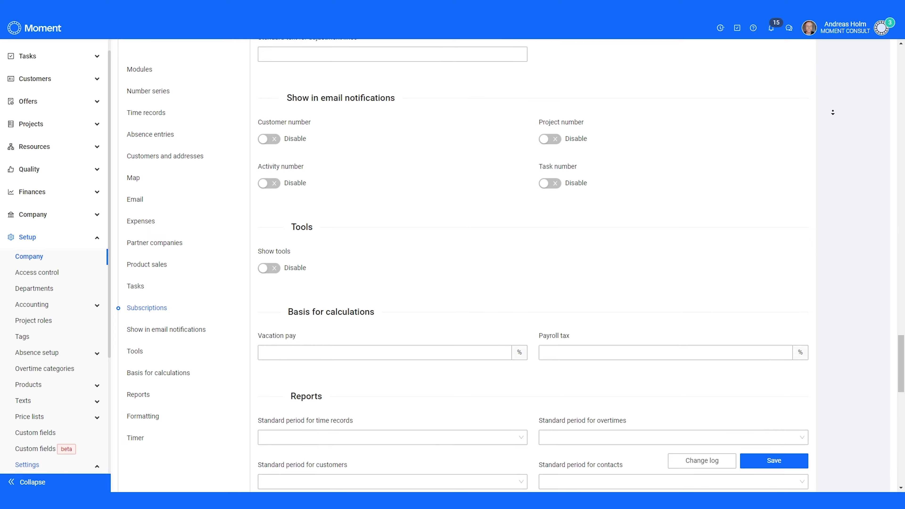
{"action": "scroll", "coordinate": [832, 112], "scroll_direction": "down", "scroll_amount": 8}
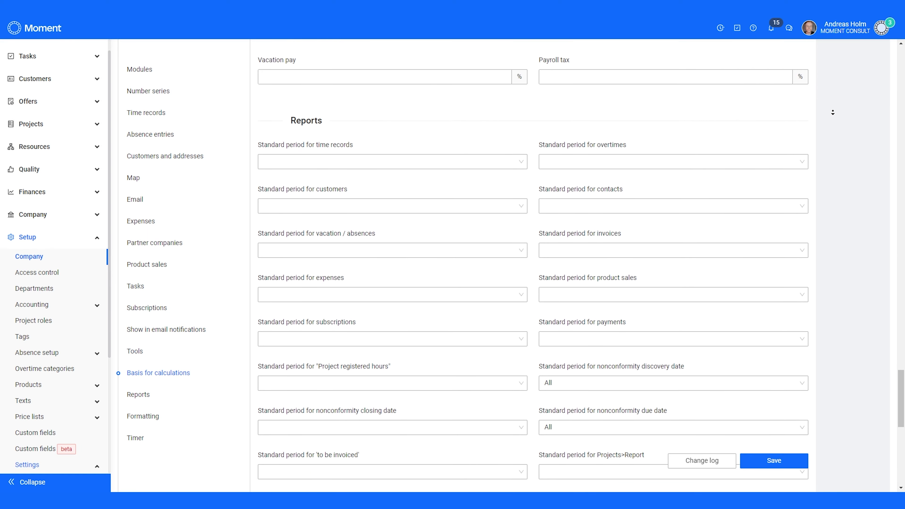
{"action": "scroll", "coordinate": [833, 112], "scroll_direction": "down", "scroll_amount": 8}
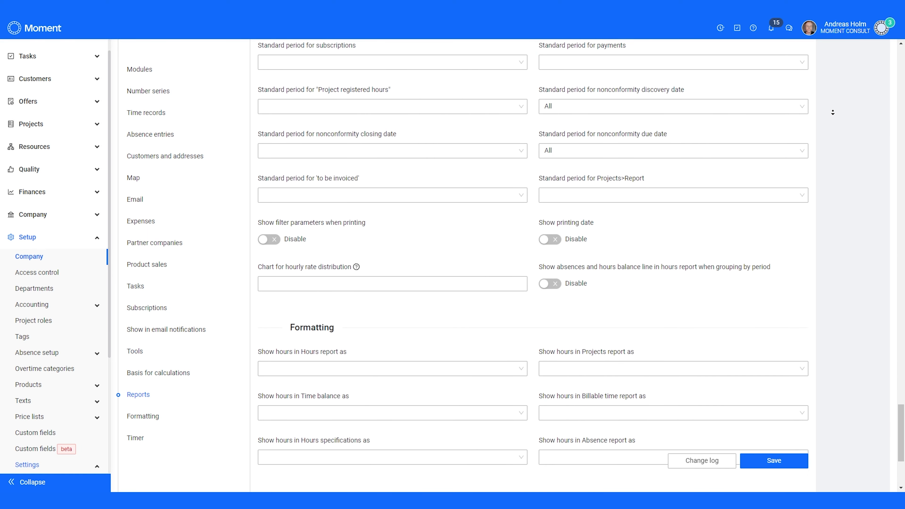
{"action": "scroll", "coordinate": [833, 112], "scroll_direction": "down", "scroll_amount": 2}
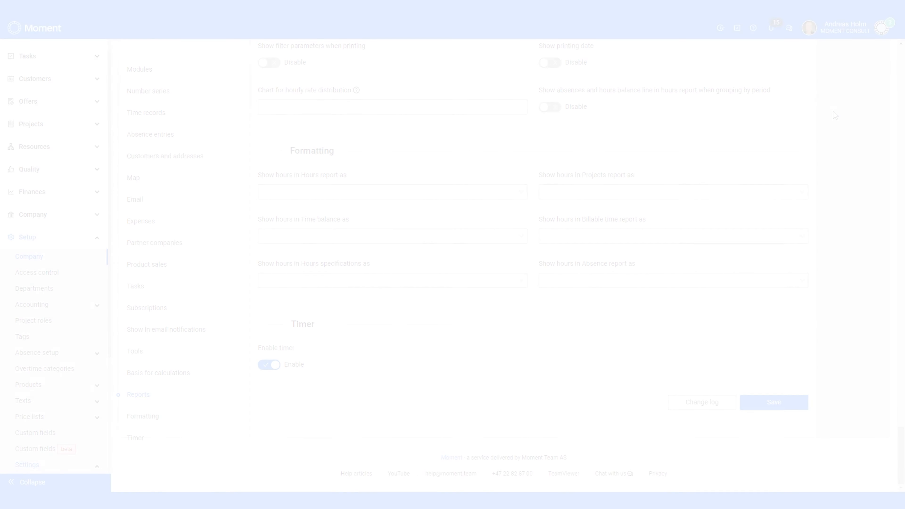